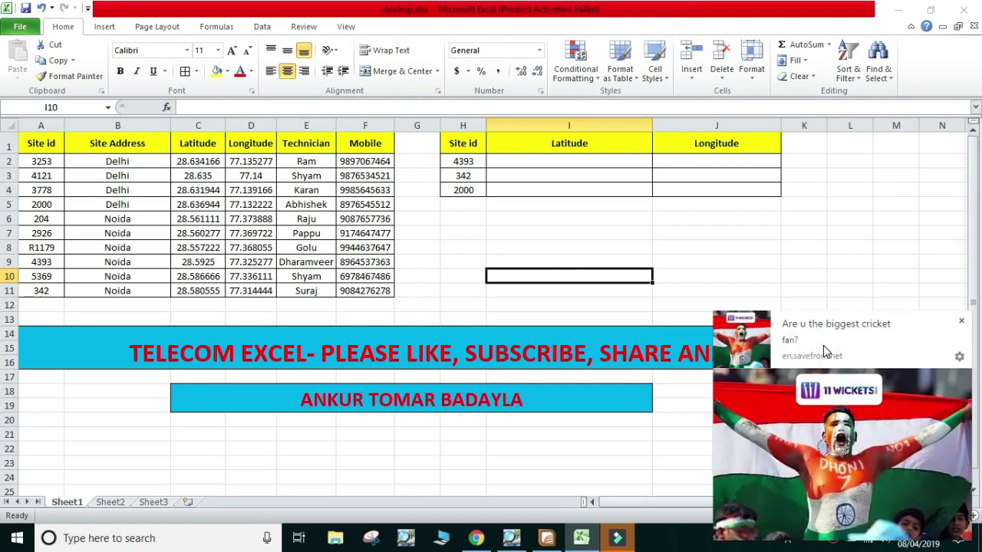
Close the savefrom.net notification and select cell H2, the first site id
left_click(962, 321)
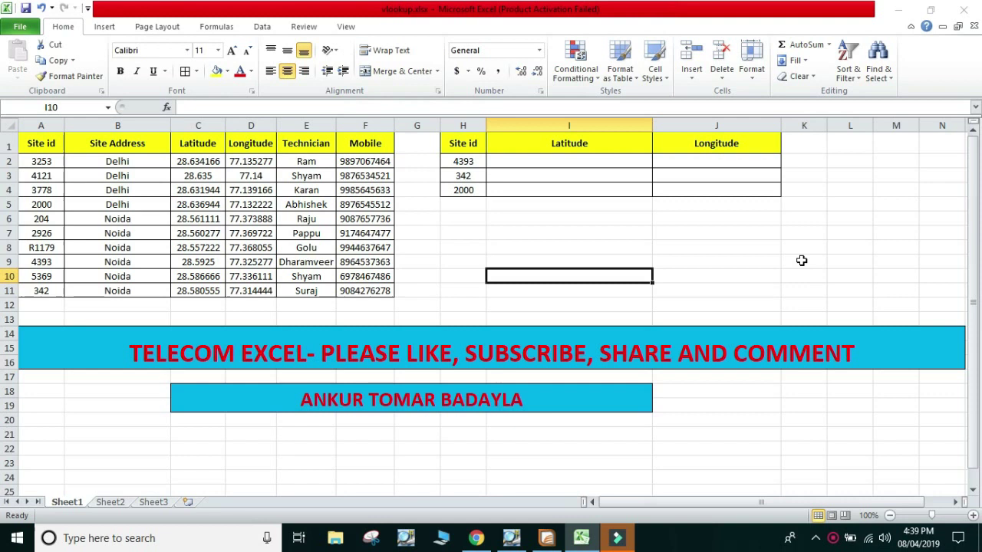
left_click(467, 161)
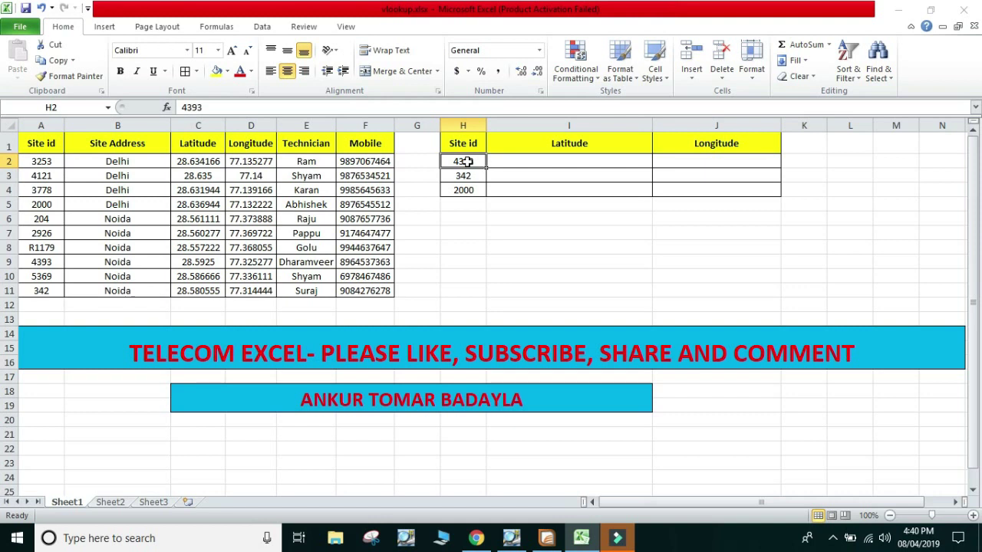
left_click(34, 146)
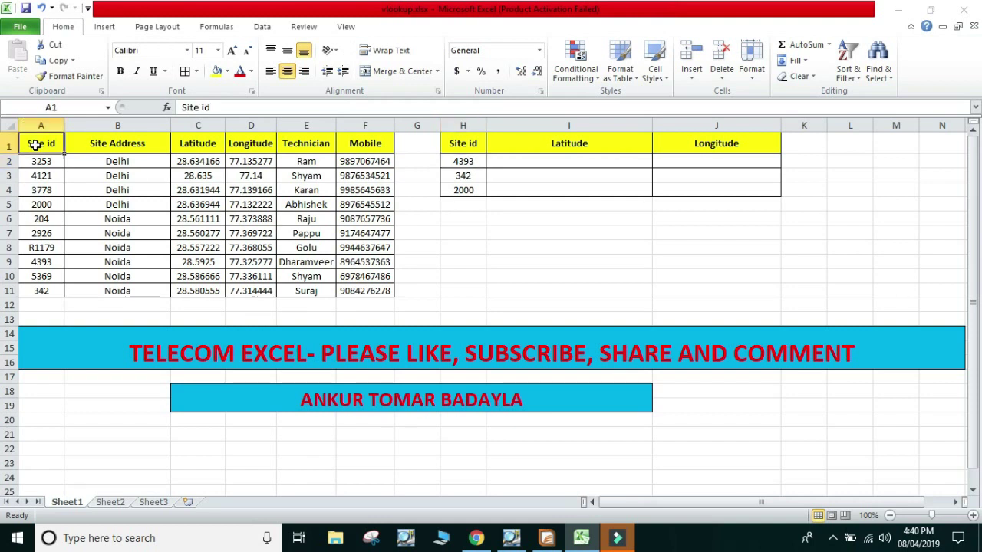
left_click(90, 143)
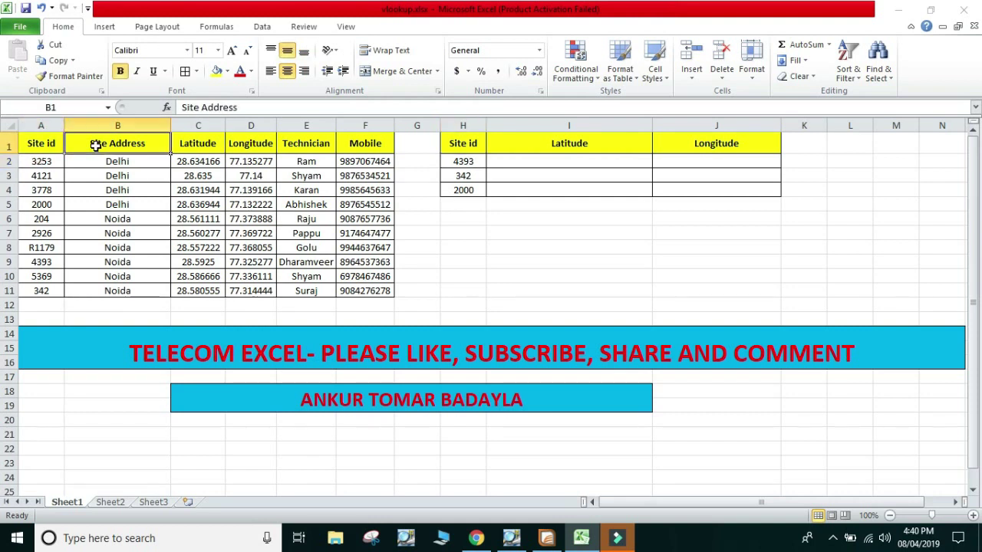
left_click(198, 146)
left_click(244, 145)
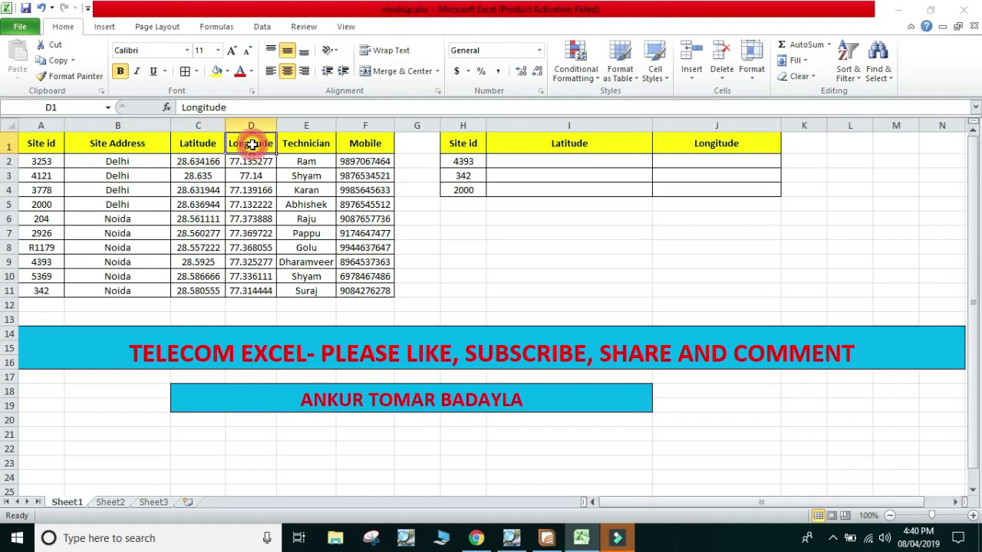
left_click(301, 144)
left_click(356, 144)
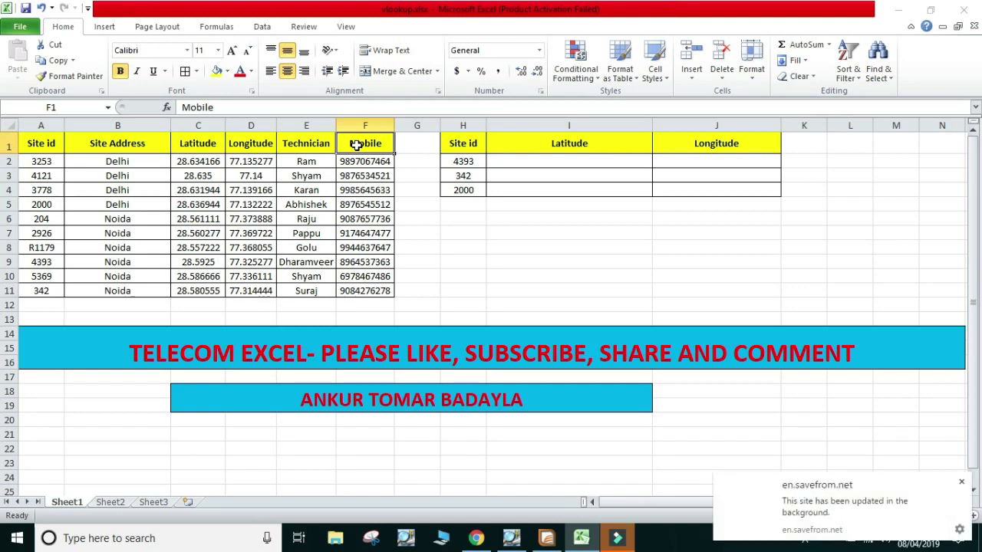
left_click(961, 481)
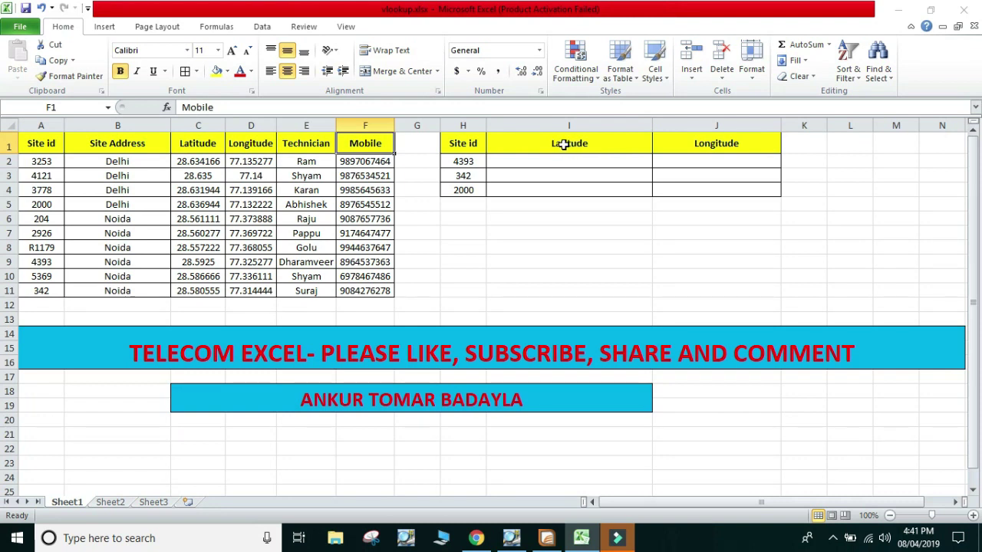
left_click(561, 143)
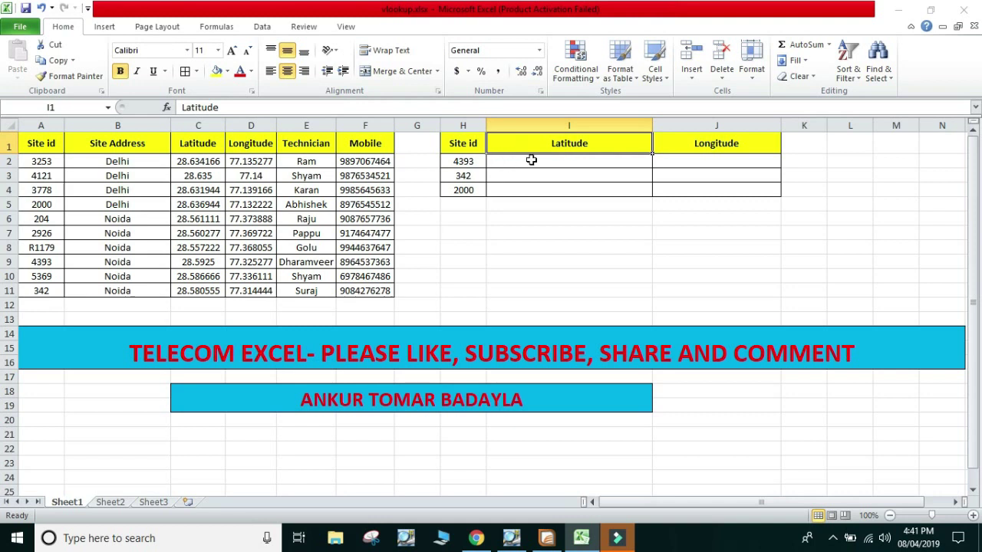
left_click(523, 161)
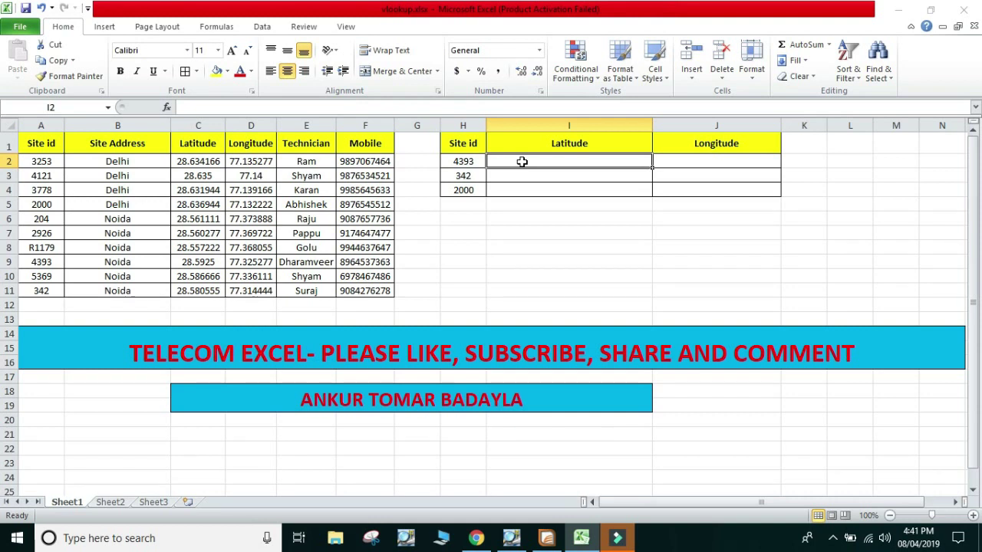
Start a VLOOKUP formula in I2 from the =VL autocomplete suggestion
type("=")
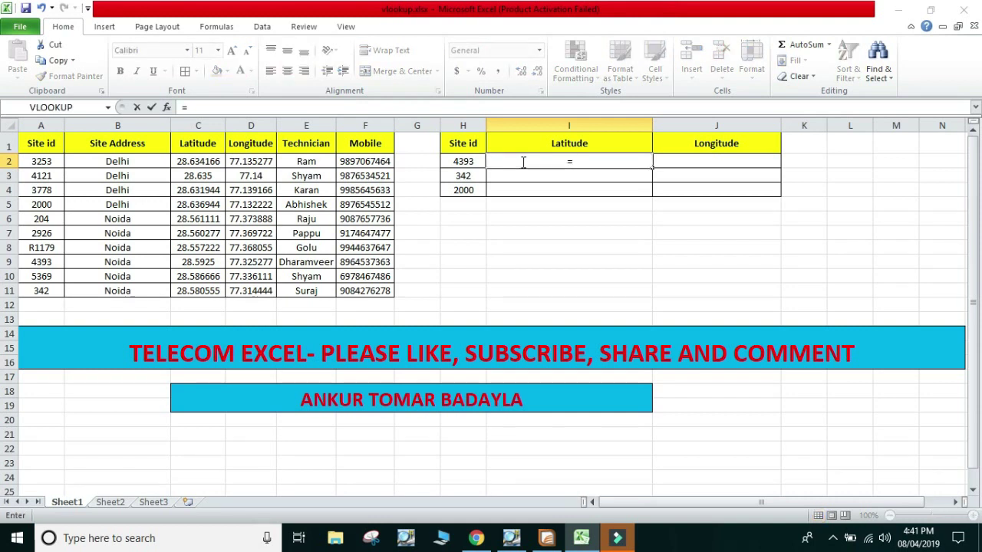
type("VL")
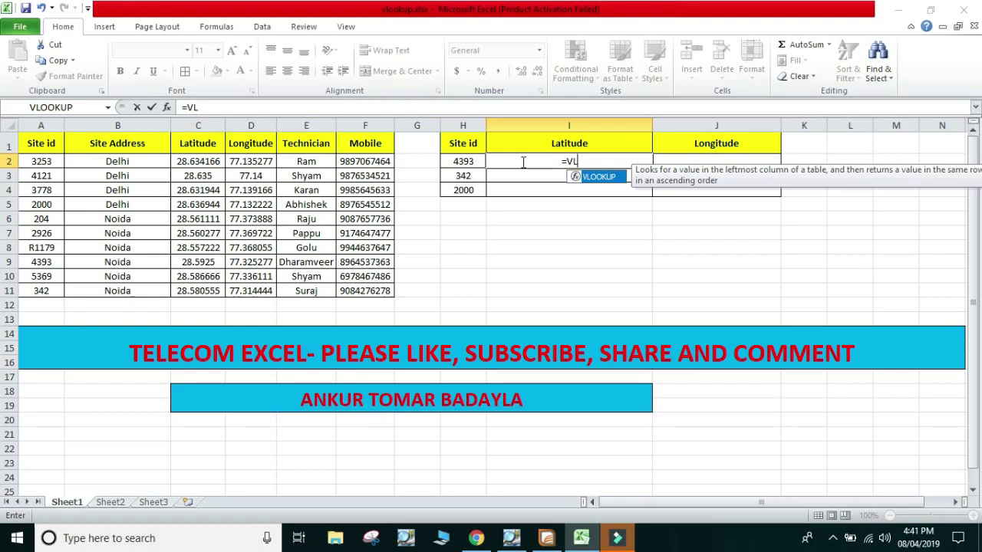
key("Tab")
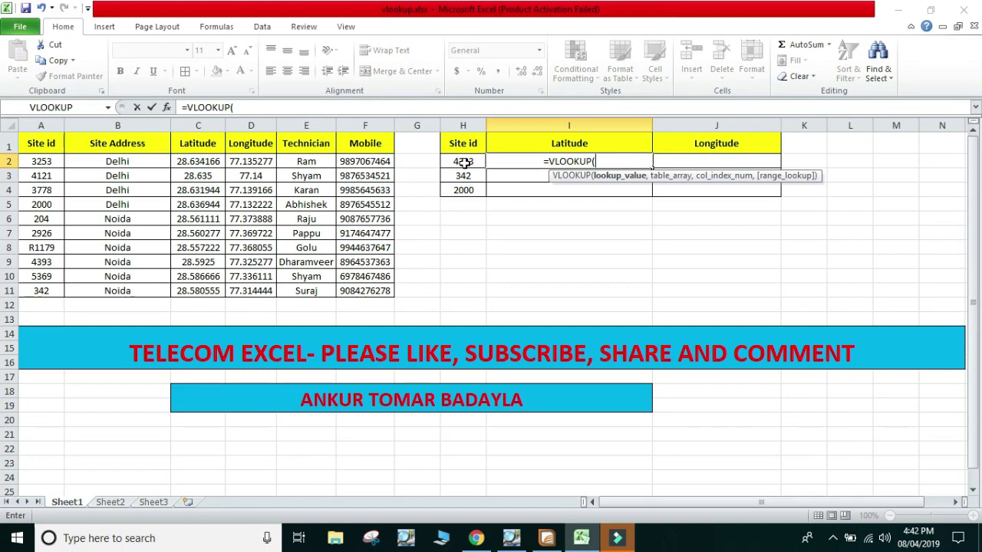
Enter H2 as the VLOOKUP lookup value, followed by a comma
left_click(464, 163)
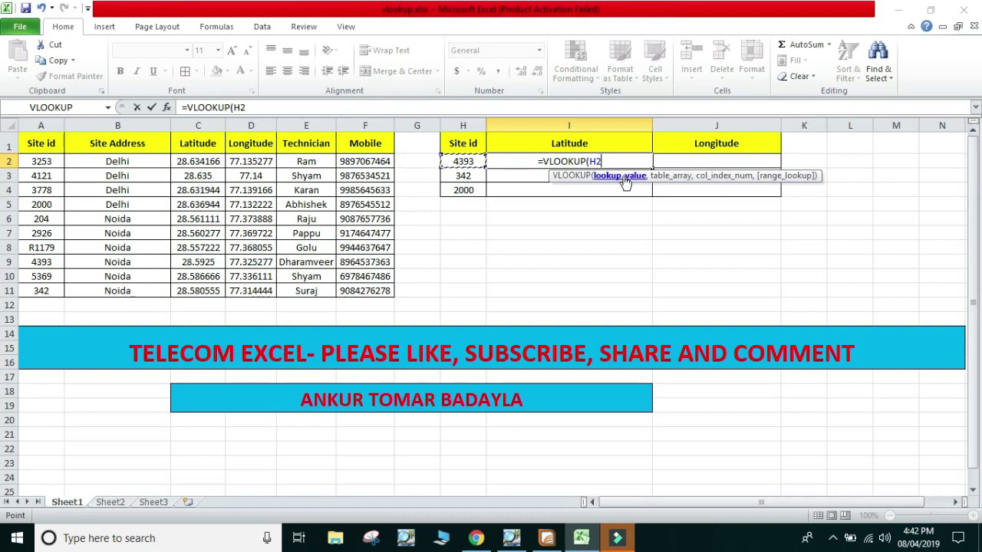
type(",")
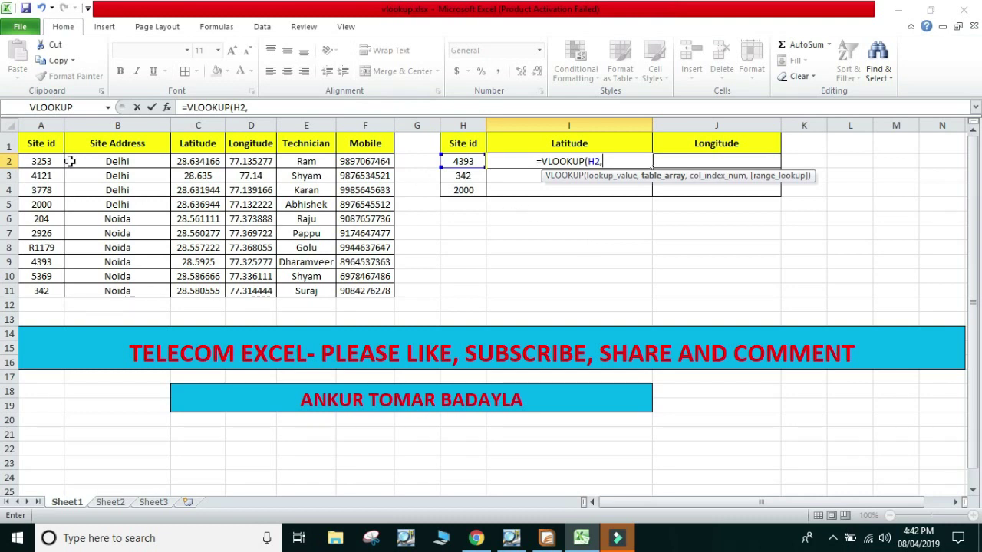
Add A1:F11 as the table array so the formula reads =VLOOKUP(H2,A1:F11,
mouse_move(29, 141)
left_mouse_down()
mouse_move(340, 261)
mouse_move(342, 290)
left_mouse_up()
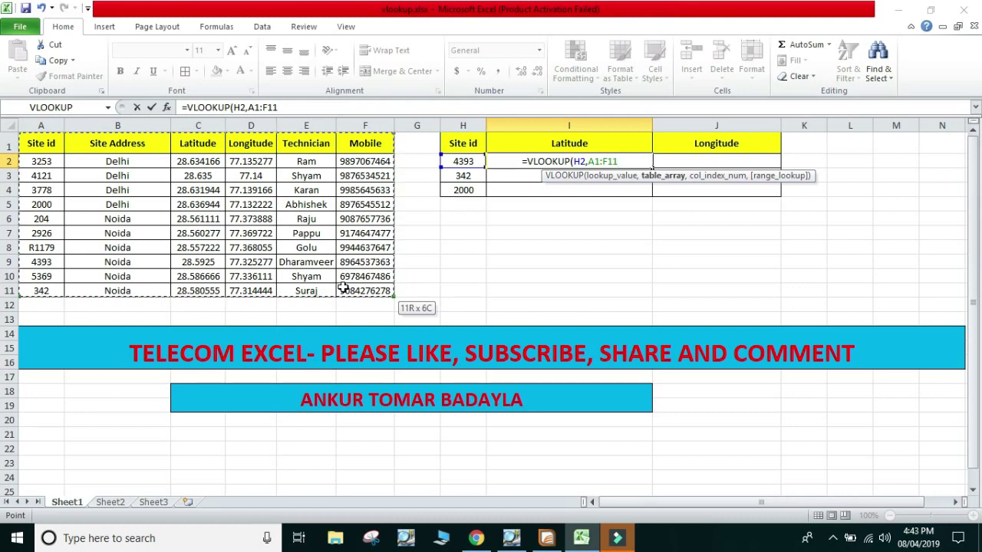
left_click_drag(343, 287, 343, 287)
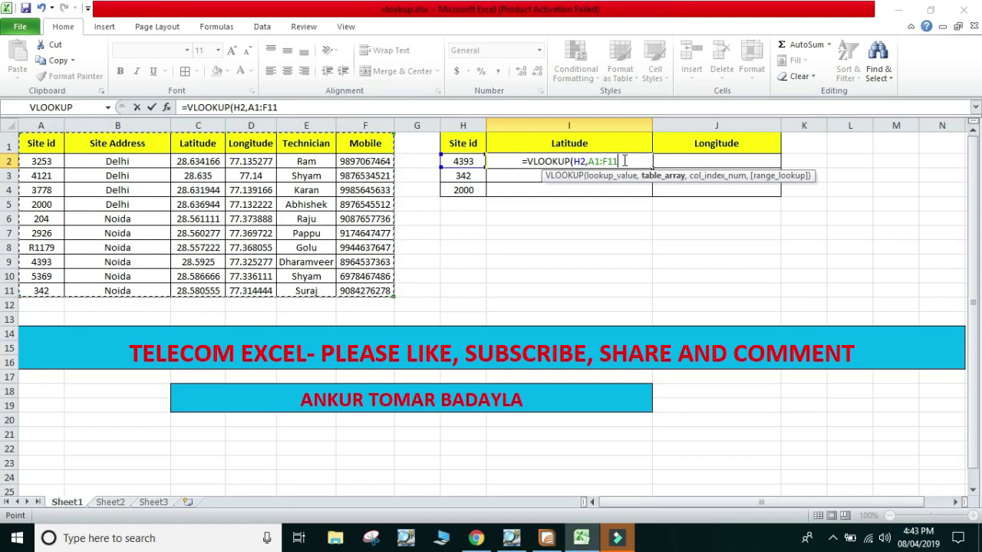
type(",")
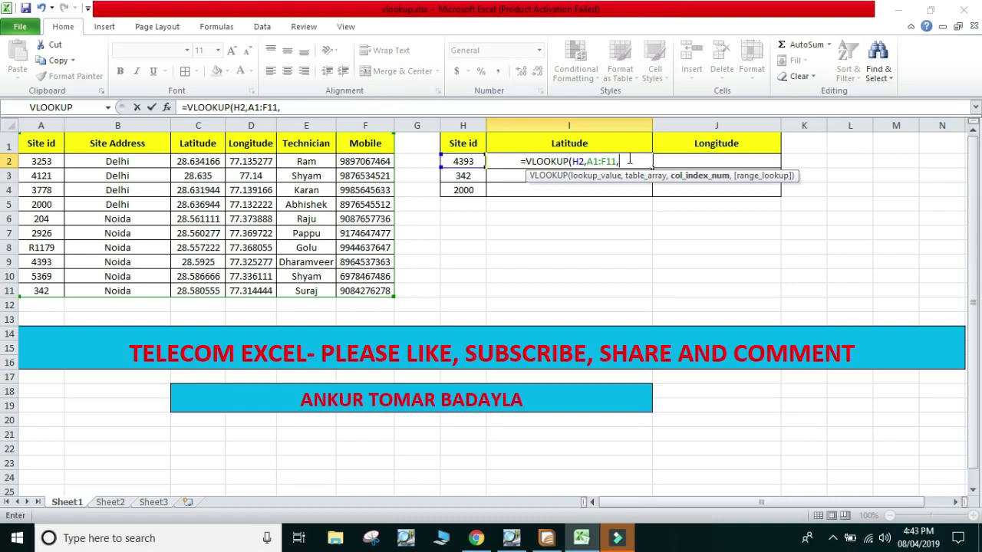
Complete I2 as =VLOOKUP(H2,A1:F11,3,0), returning latitude 28.5925 for site 4393
type("3")
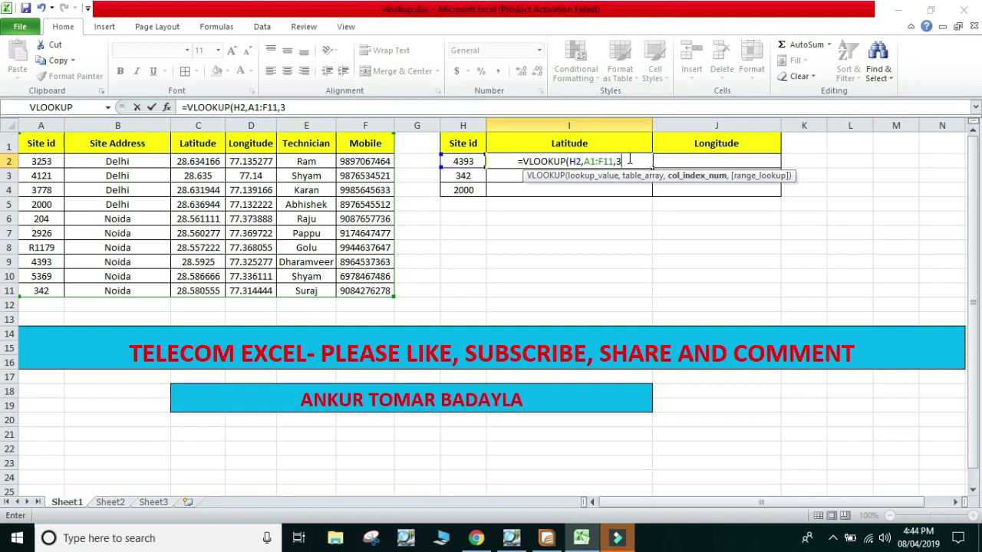
type(",")
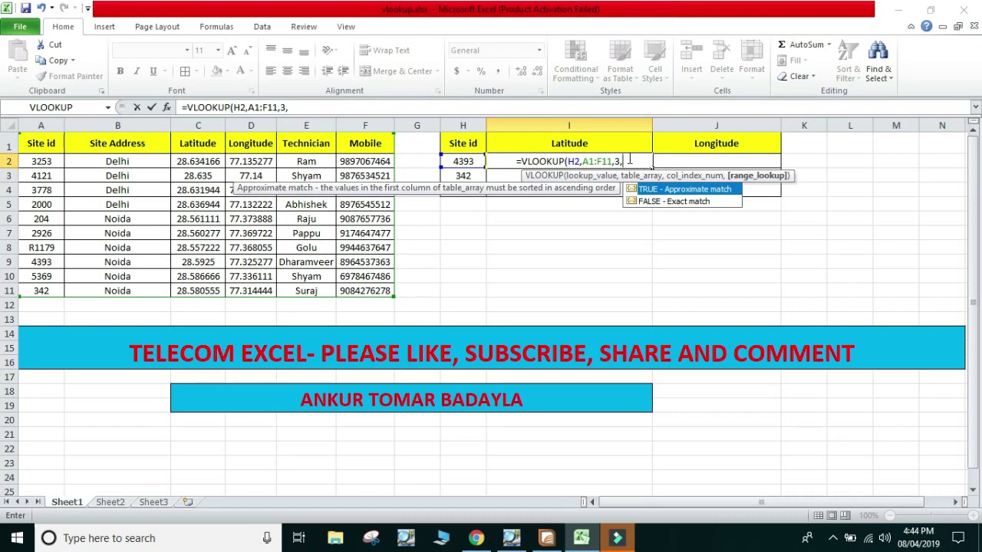
type("0")
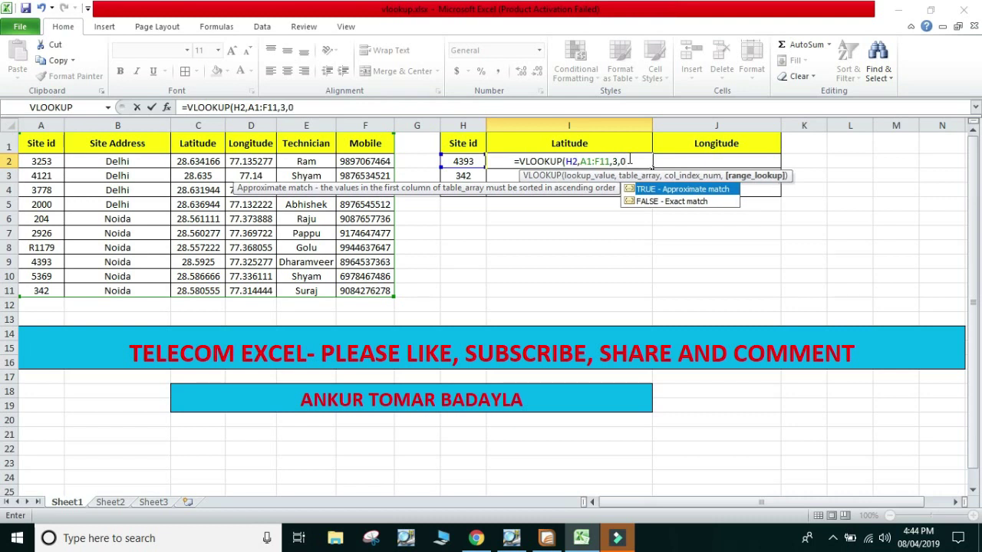
type(")")
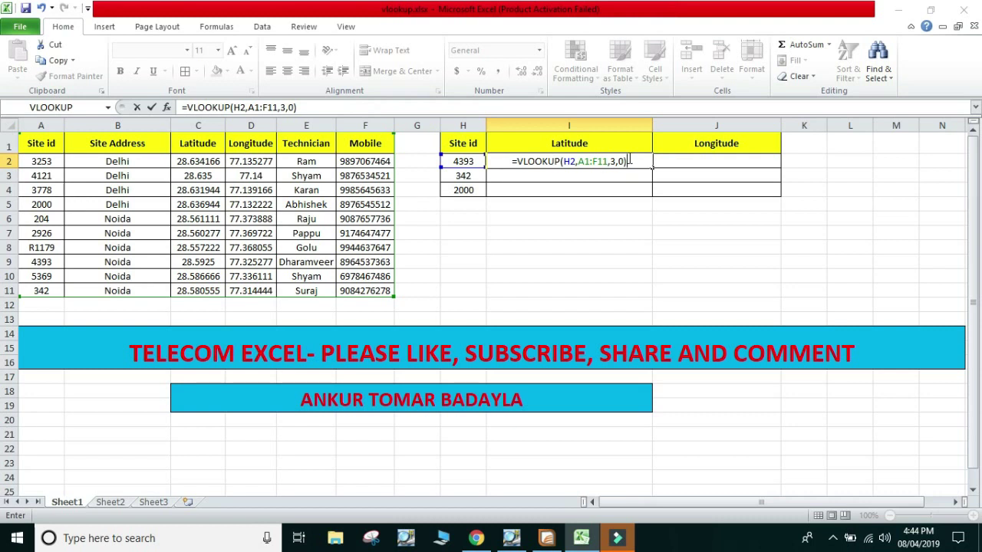
key("Return")
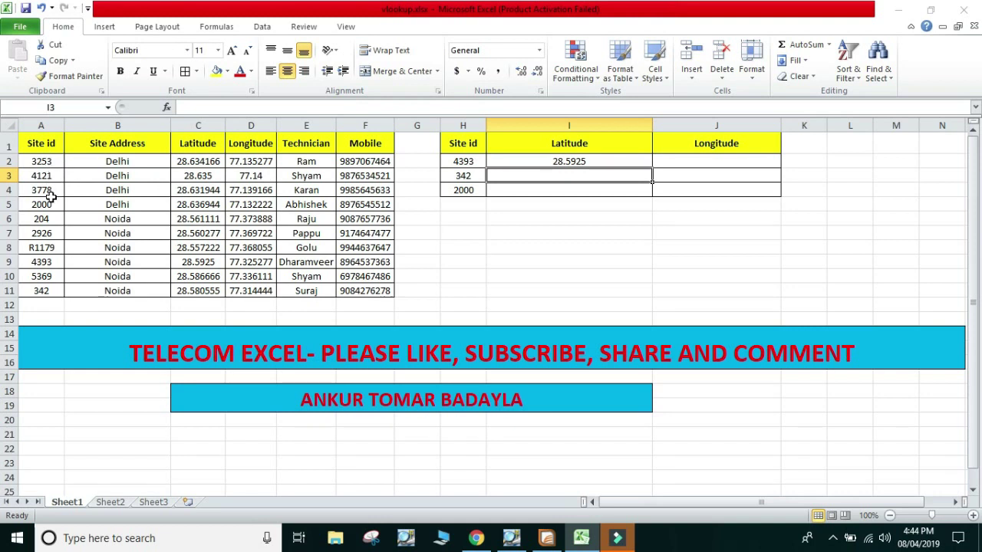
left_click(49, 260)
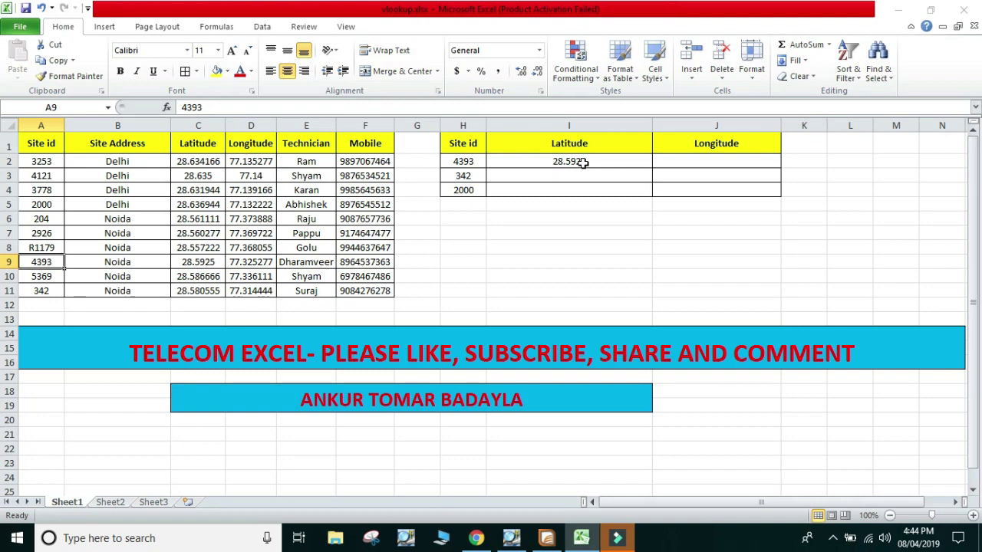
left_click(637, 162)
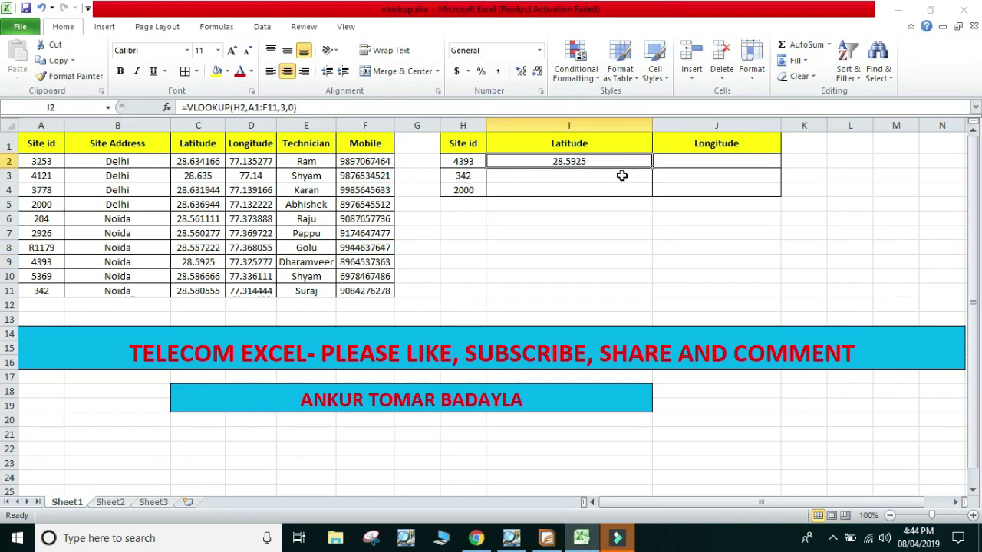
Fill the latitude formula down to I3:I4, giving 28.580555 and 28.636944
left_click_drag(651, 167, 650, 192)
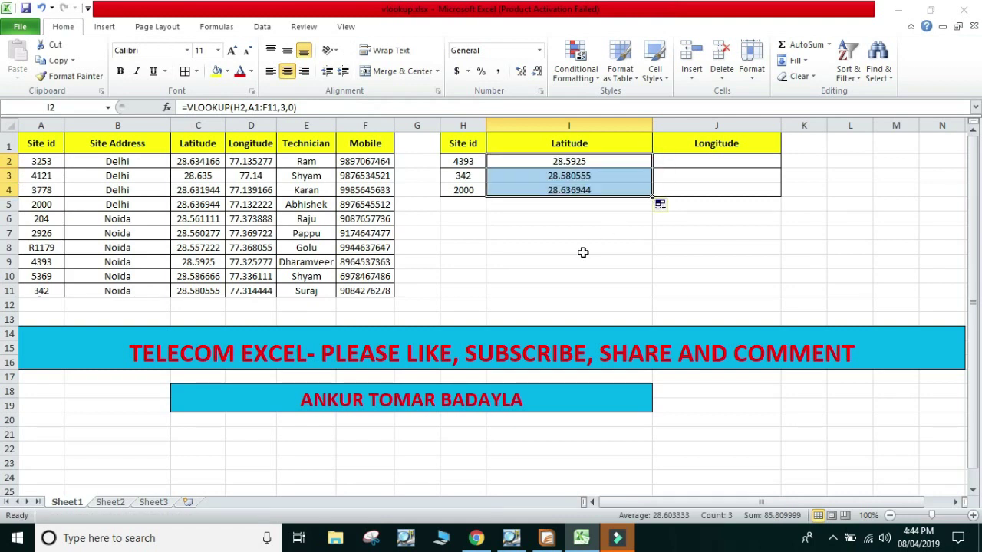
left_click(528, 219)
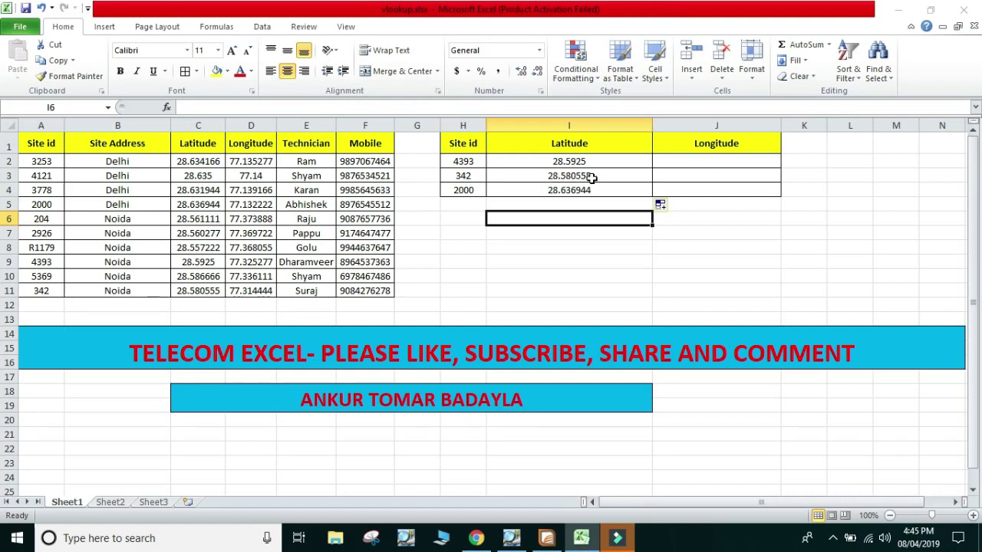
Enter =VLOOKUP(H2,A1:F11,4,0) in J2, returning longitude 77.325277 for site 4393
left_click(674, 160)
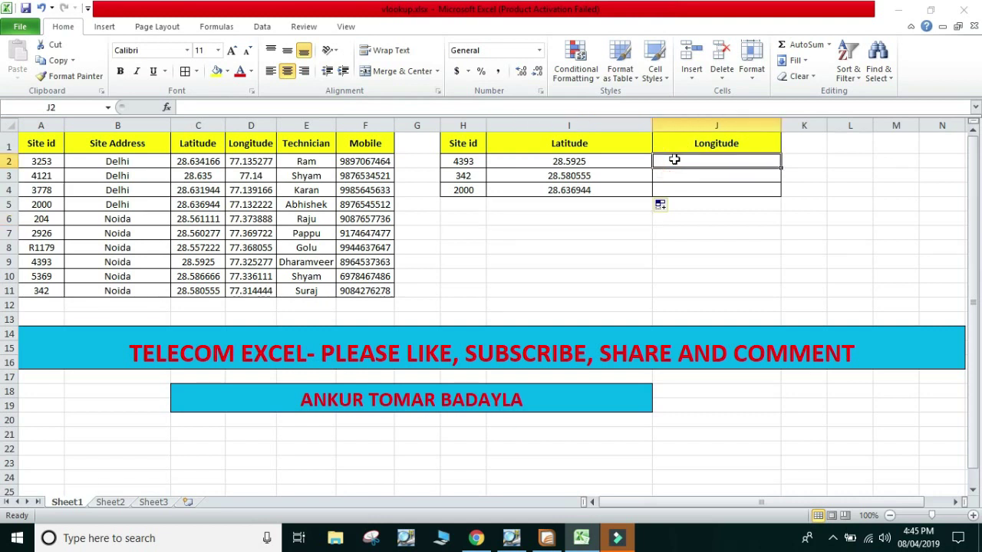
type("=")
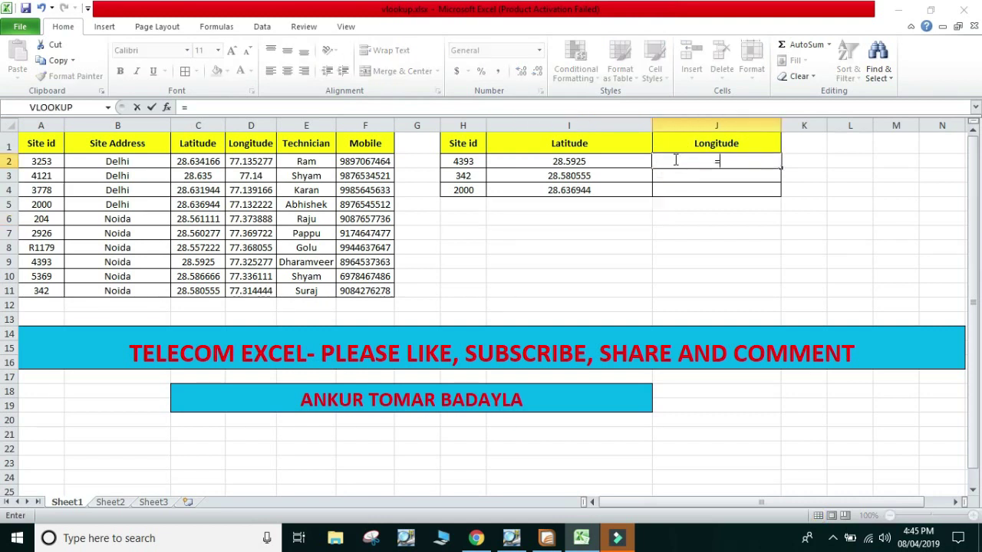
type("VL")
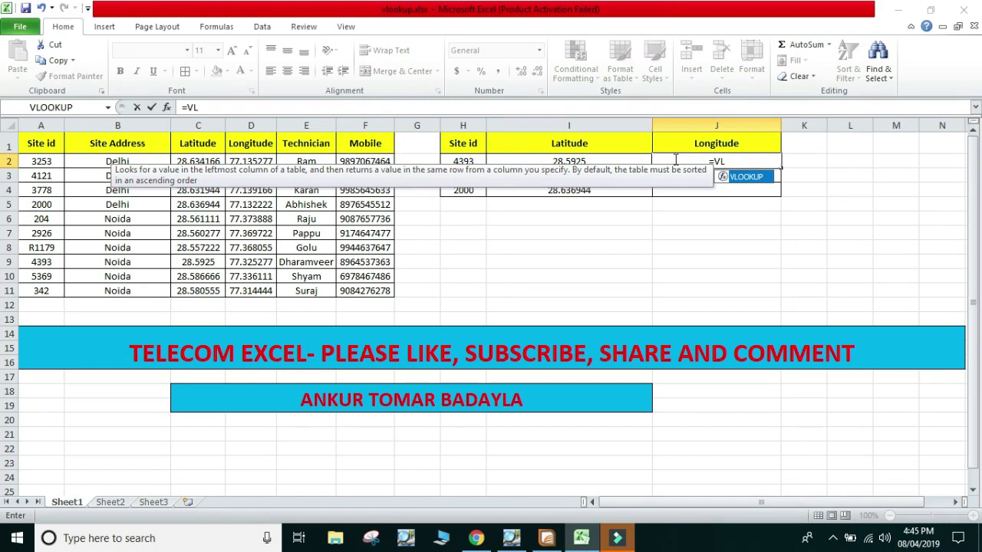
key("Tab")
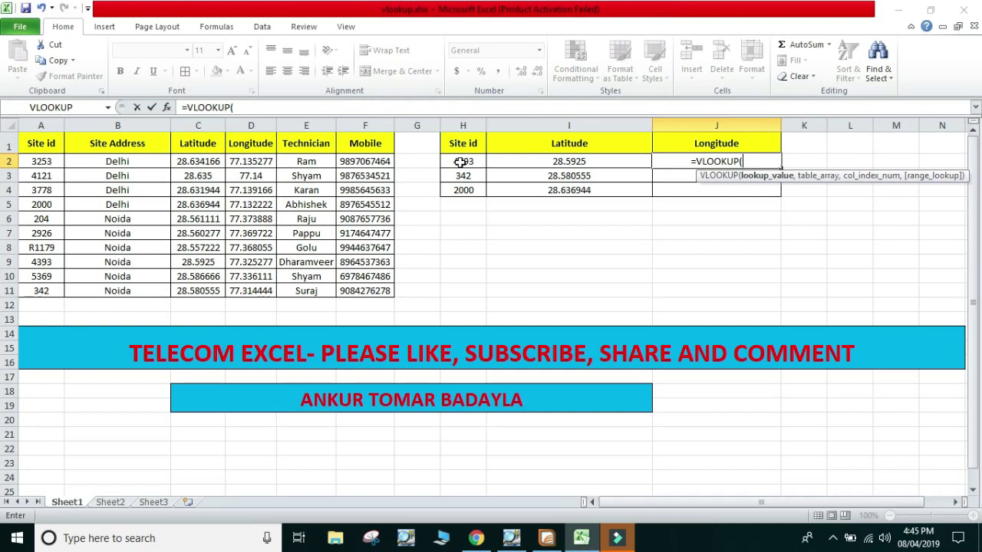
left_click(460, 161)
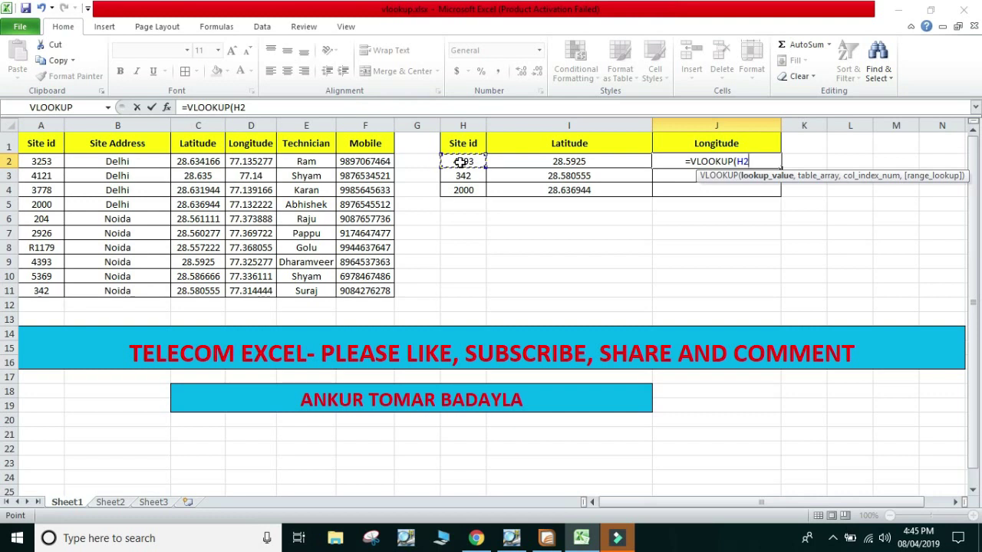
type(",")
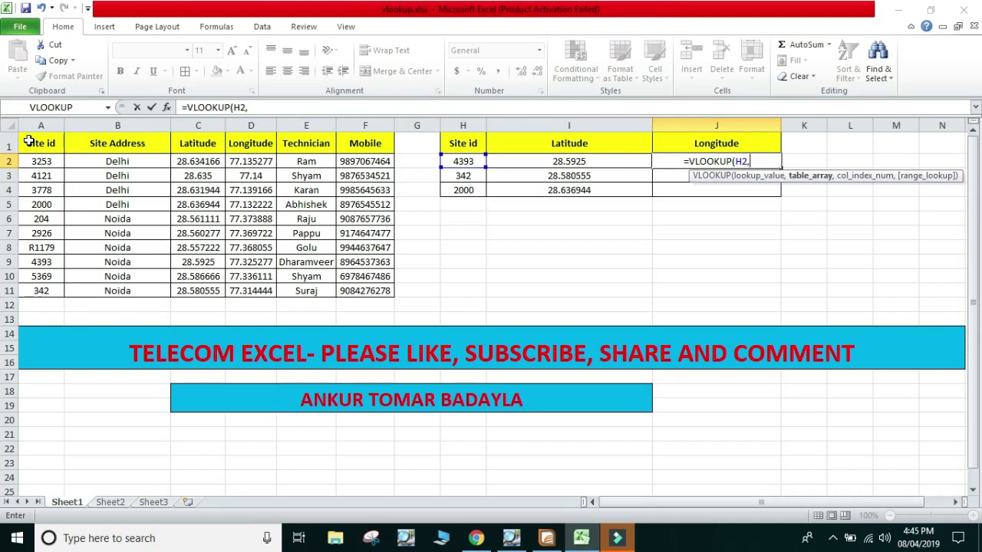
left_click_drag(27, 141, 371, 293)
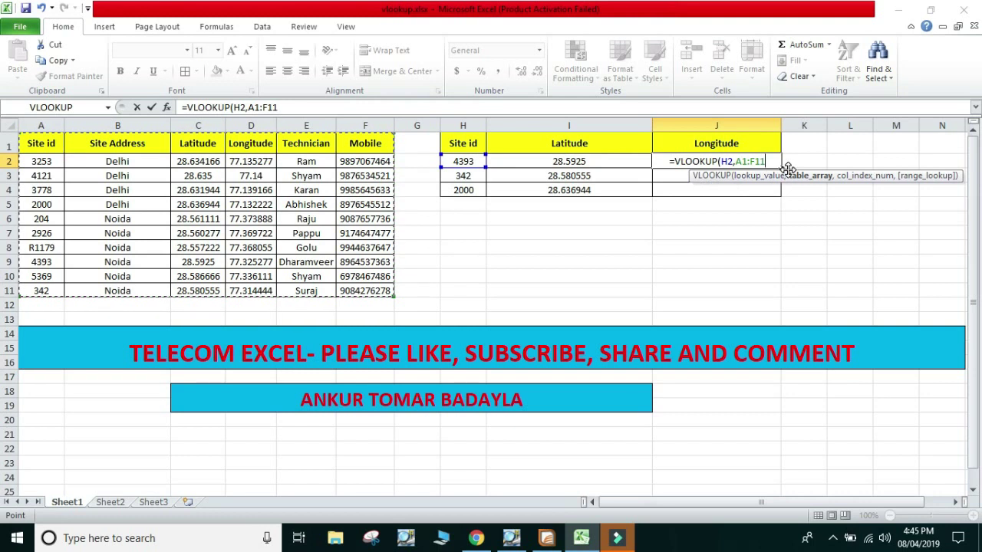
type(",")
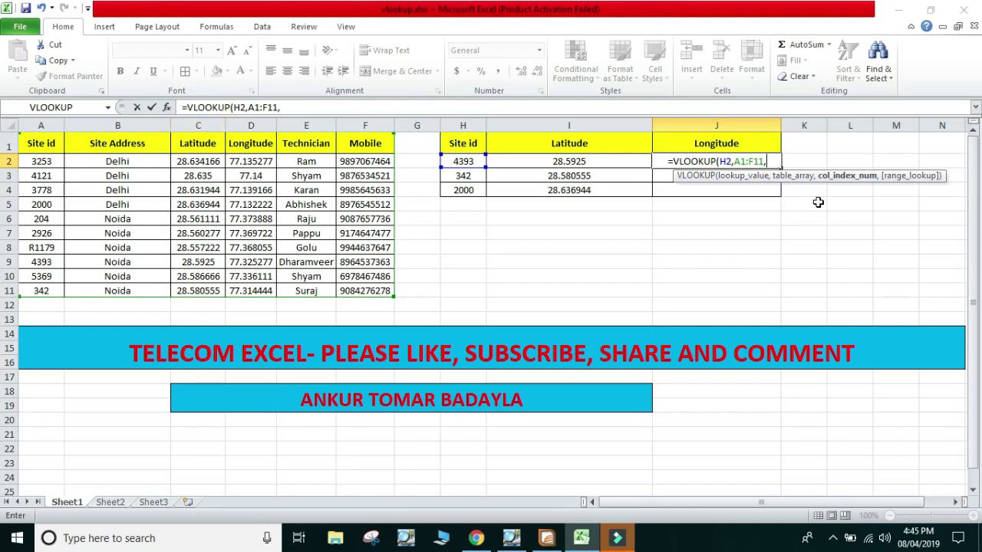
type("4")
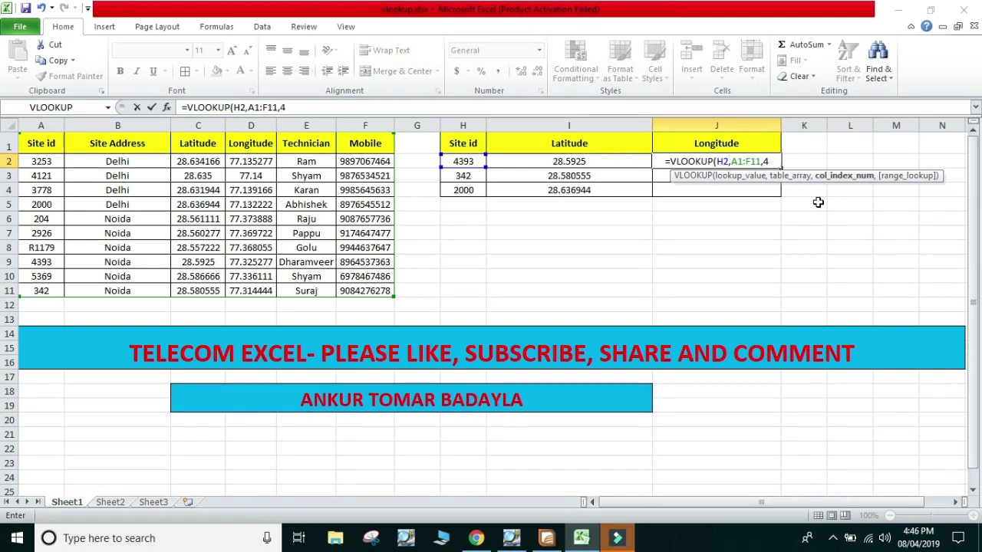
type(",")
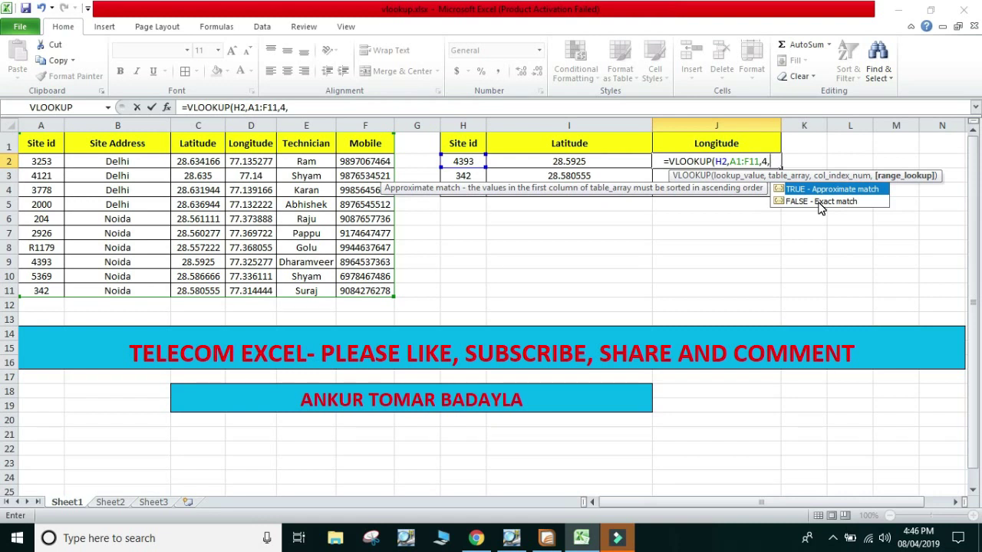
type("0")
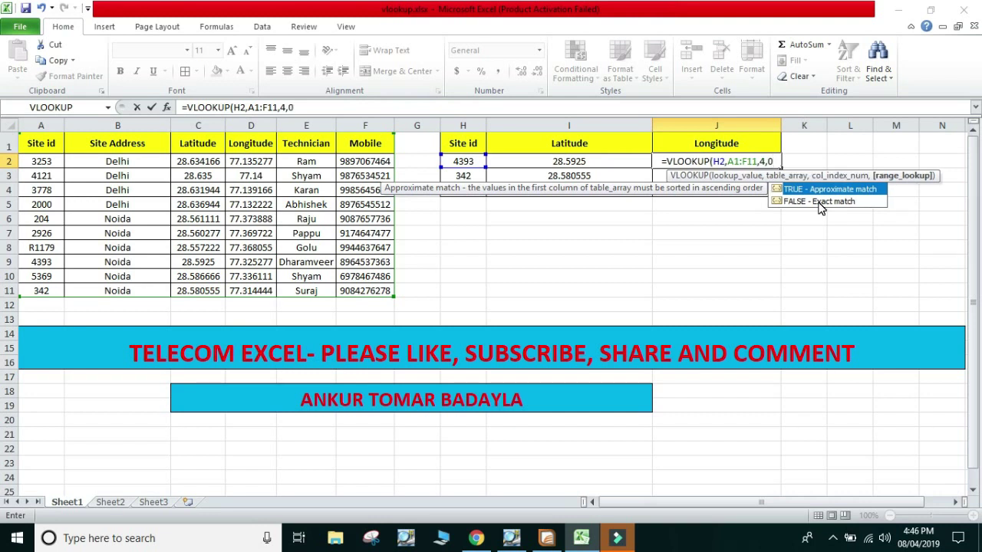
type(")")
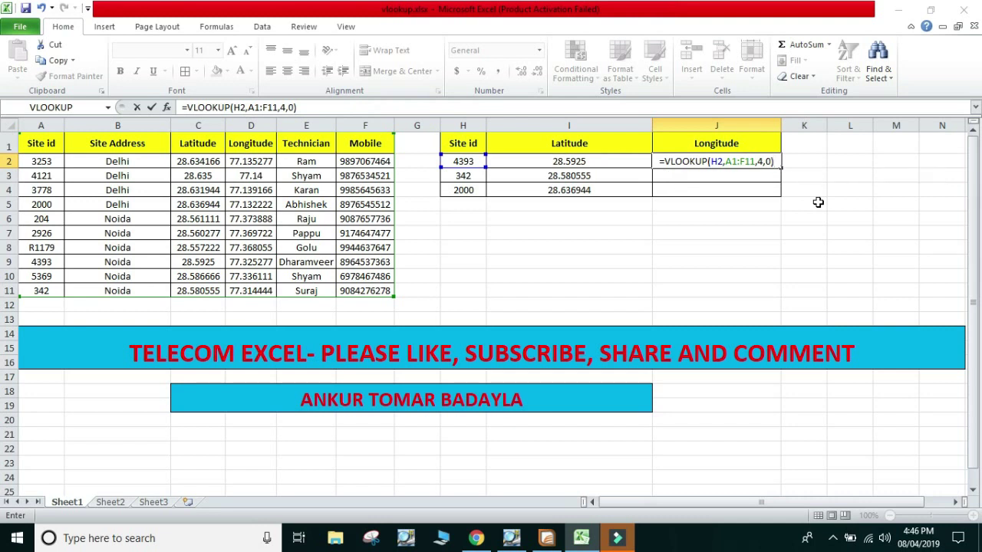
key("Return")
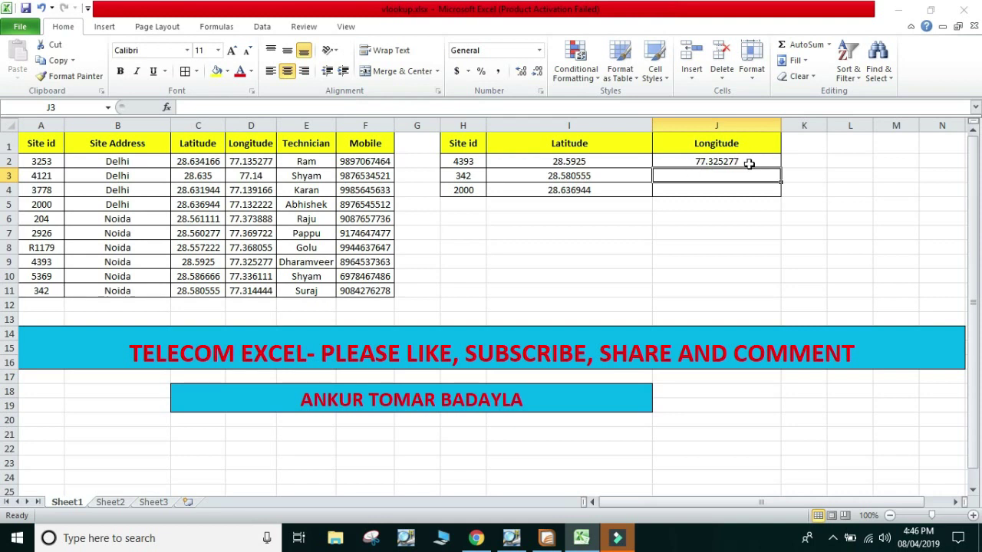
Fill J2's longitude formula down to J4, giving 77.314444 and 77.132222
left_click(767, 164)
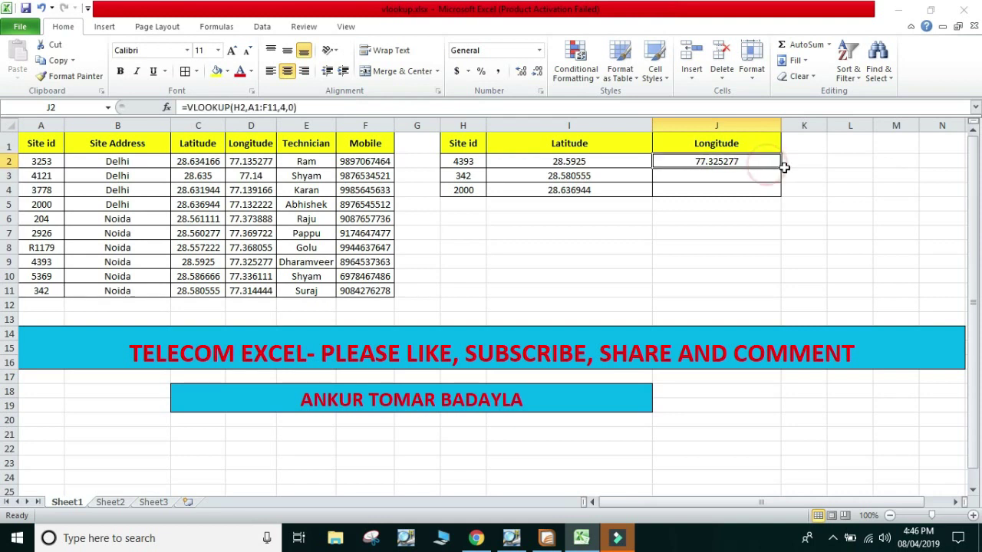
left_click_drag(780, 167, 779, 191)
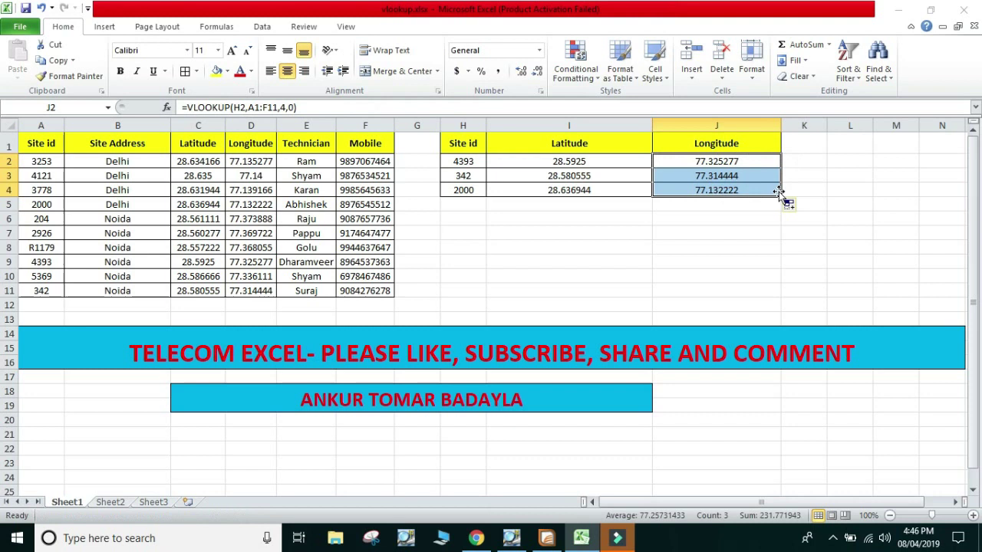
left_click(692, 218)
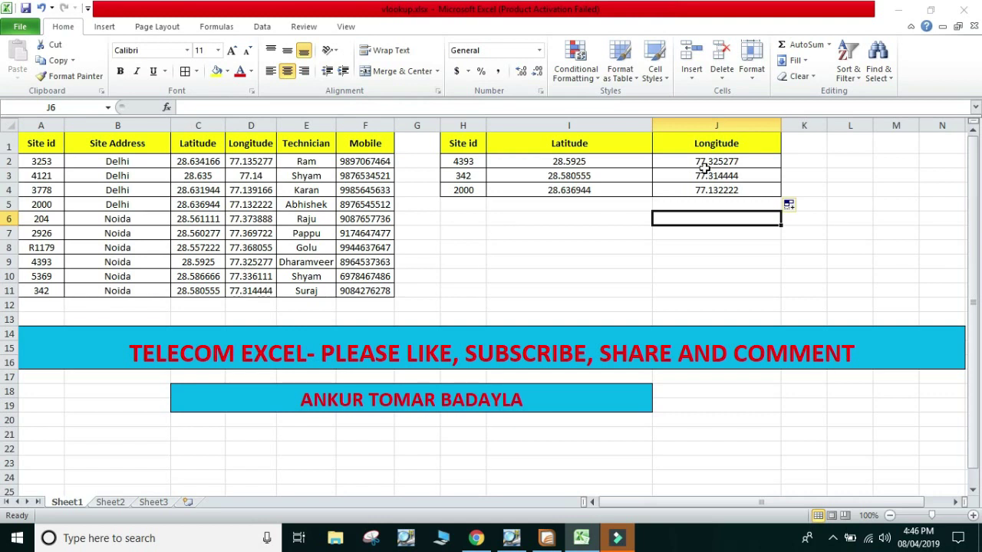
left_click(554, 230)
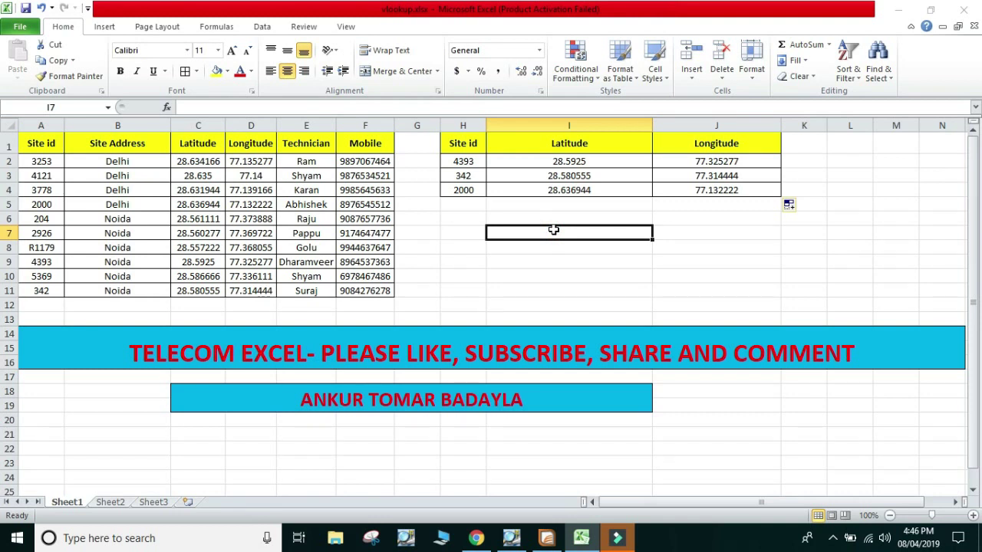